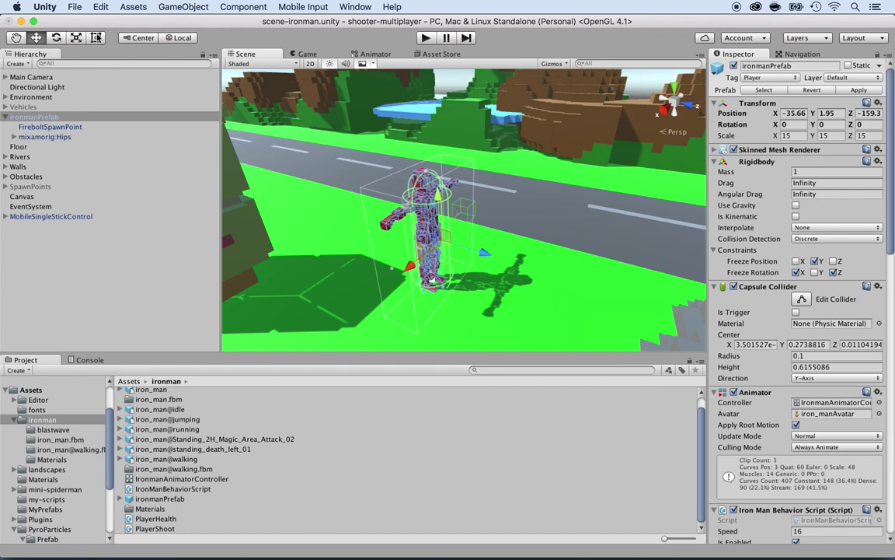
Delete the ironmanPrefab character instance from the Hierarchy, leaving the prefab asset in the project.
left_click(43, 116)
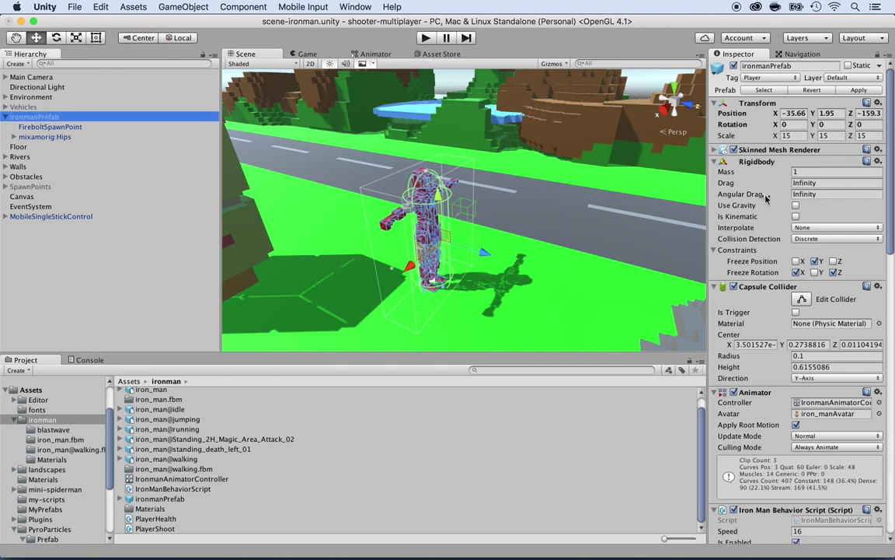
left_click(853, 90)
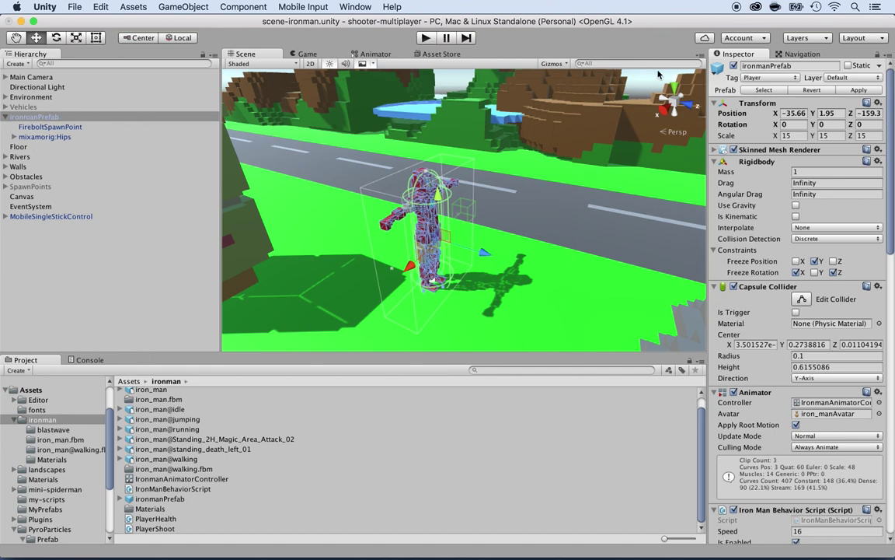
right_click(58, 117)
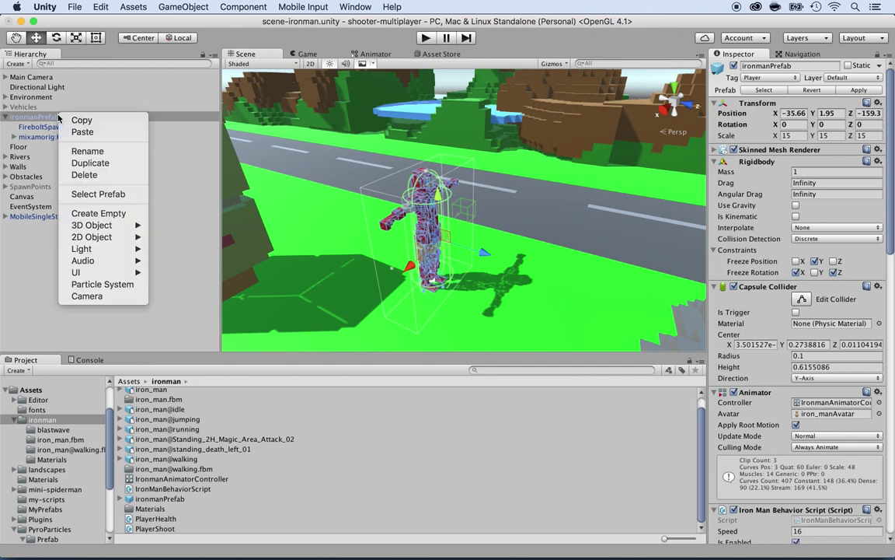
left_click(75, 175)
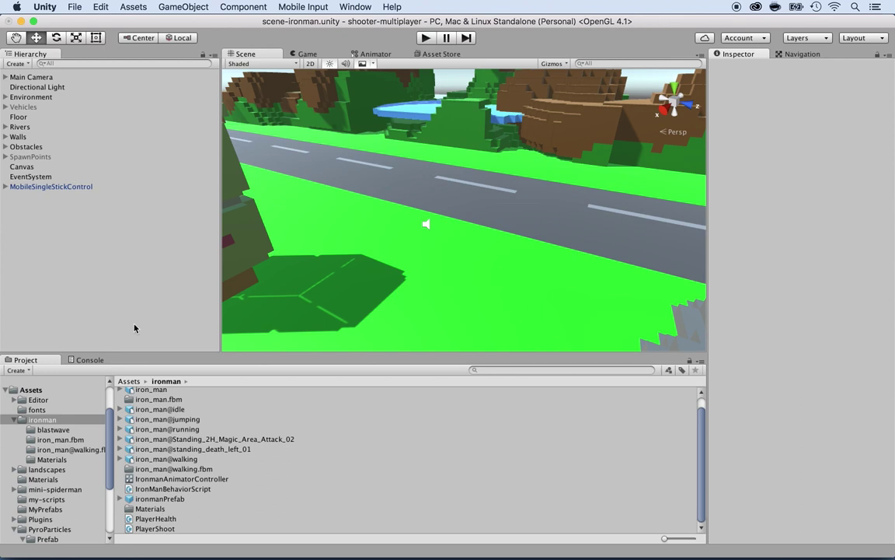
Drag ironmanPrefab back into the Hierarchy, run a quick play test, then select the instance again.
left_click(150, 499)
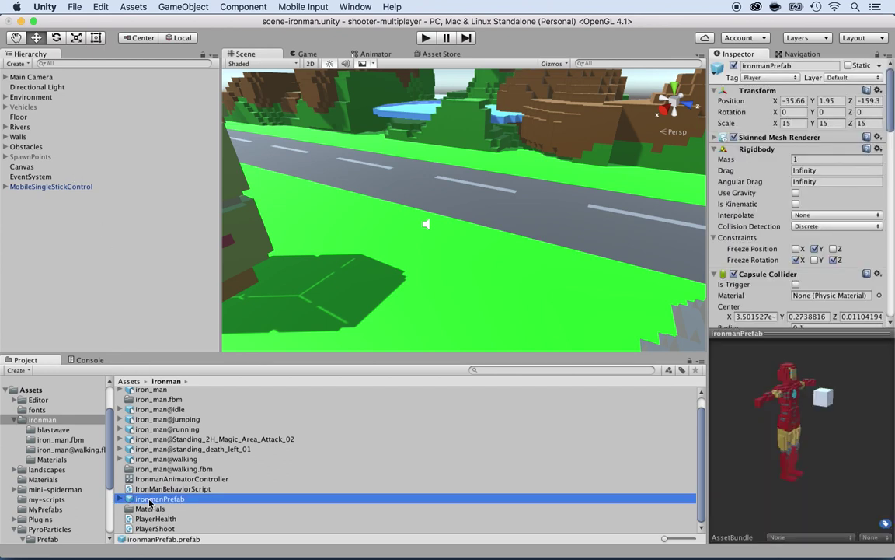
left_click_drag(150, 502, 67, 263)
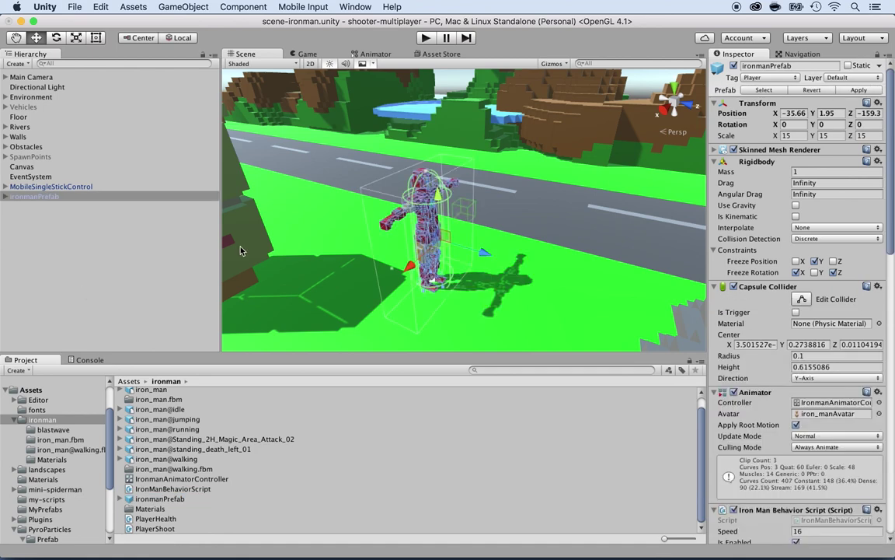
left_click(425, 38)
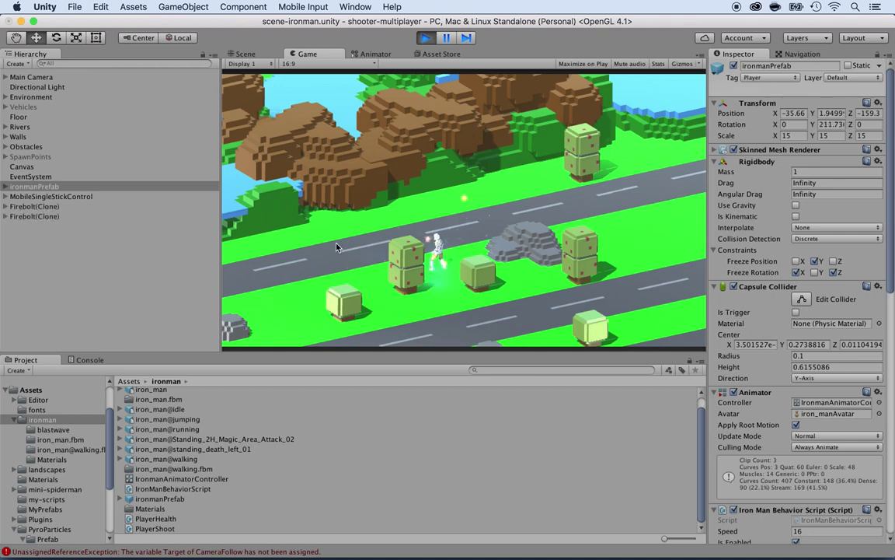
left_click(425, 38)
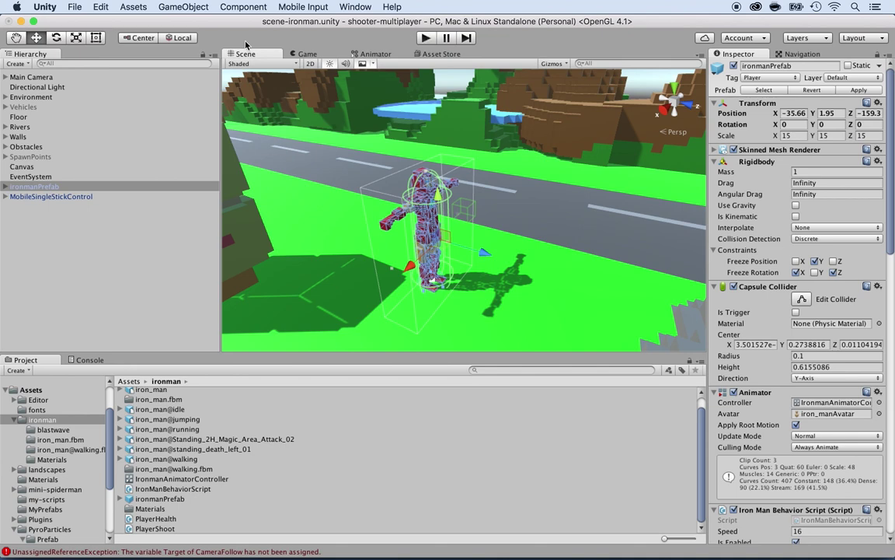
left_click(11, 187)
key("super+BackSpace")
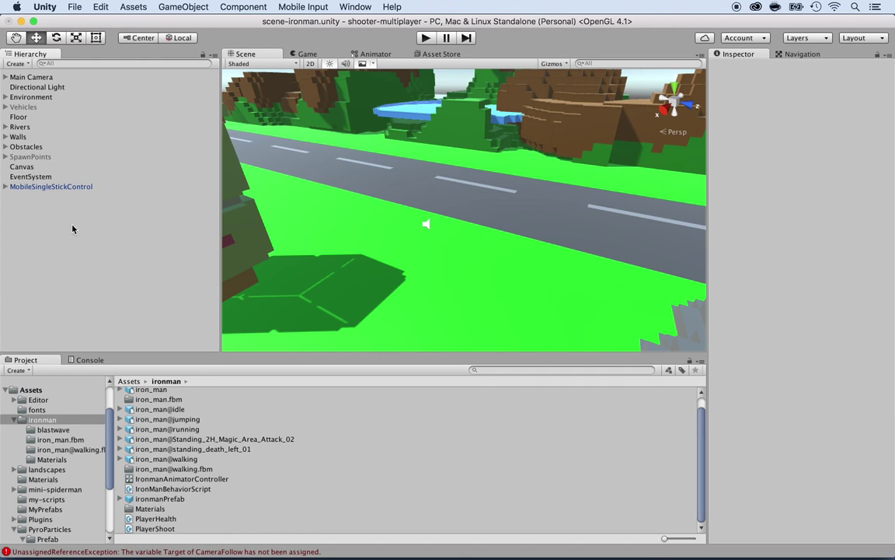
Create an empty GameObject and name it NetworkManager.
left_click(165, 7)
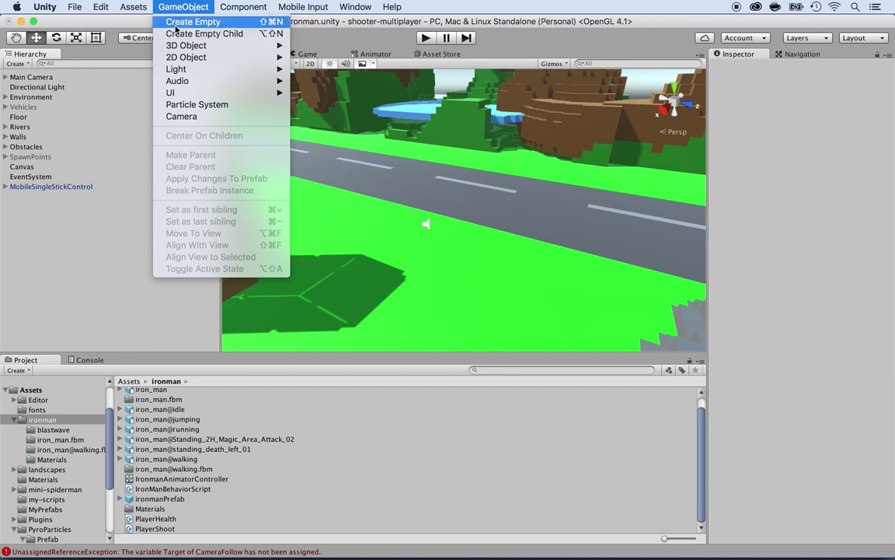
left_click(186, 22)
left_click(40, 198)
type("Networ")
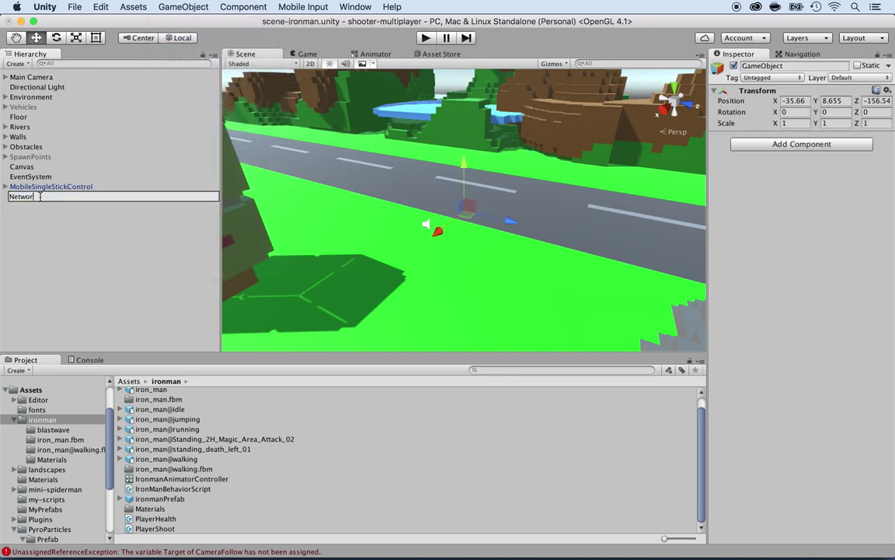
type("kManager")
key("Return")
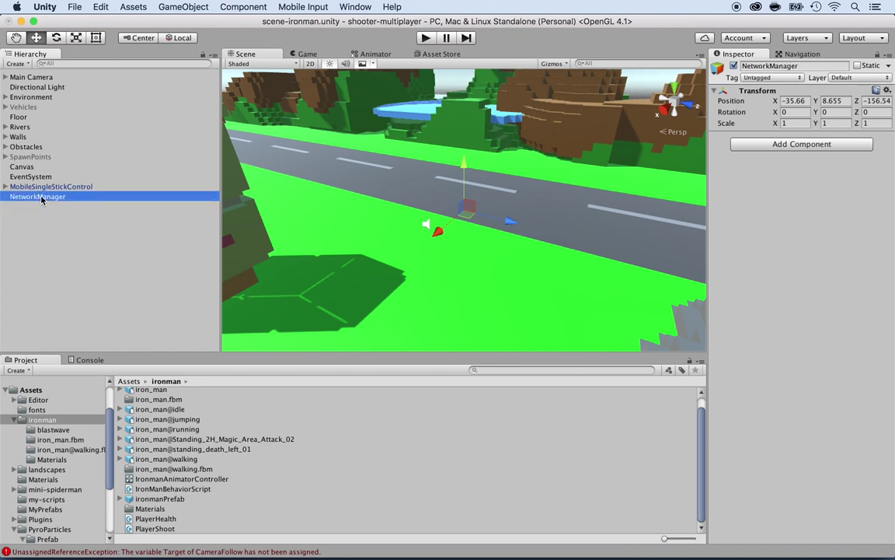
Add a Network Manager component to the NetworkManager object.
left_click(753, 145)
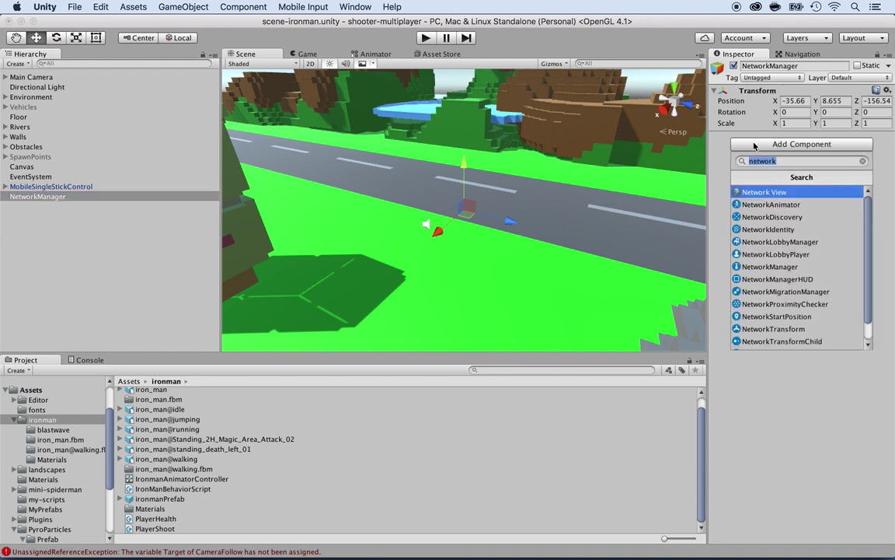
left_click(769, 161)
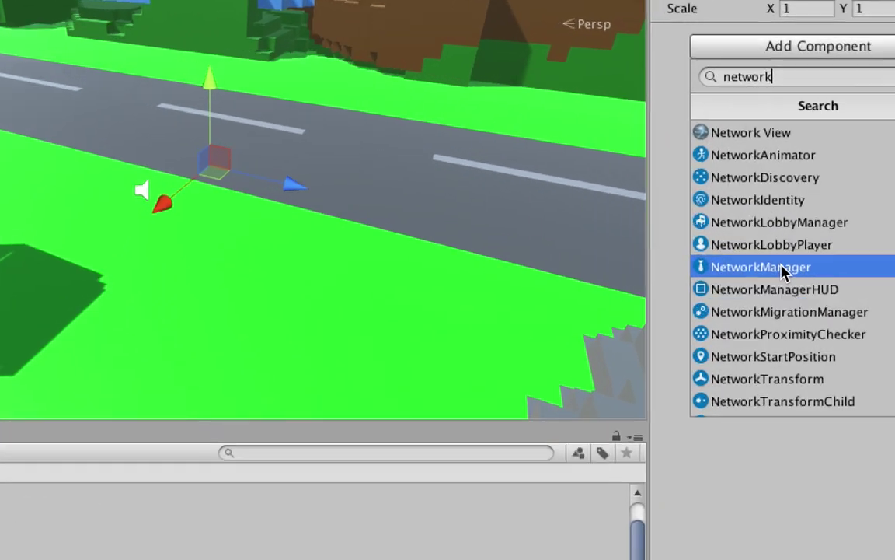
left_click(781, 267)
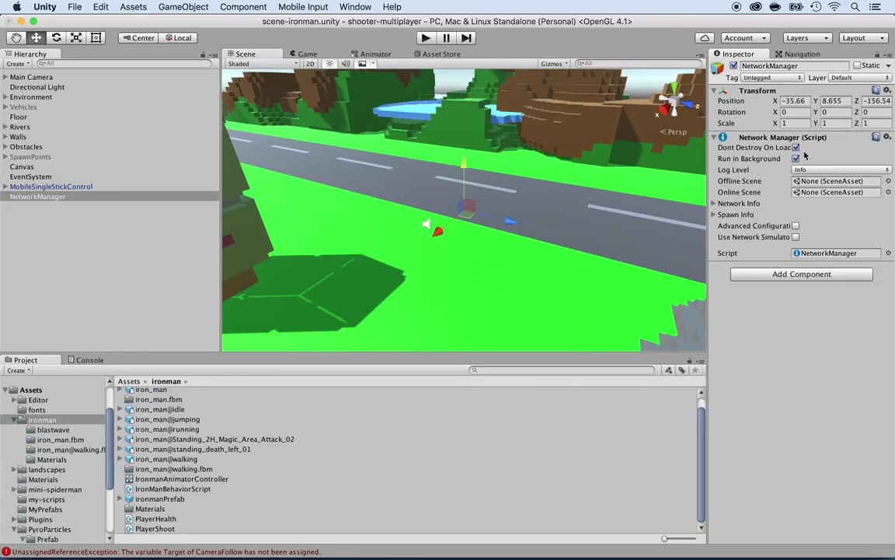
Set both Online Scene and Offline Scene to scene-ironman, then expand Network Info.
left_click(887, 192)
double_click(545, 210)
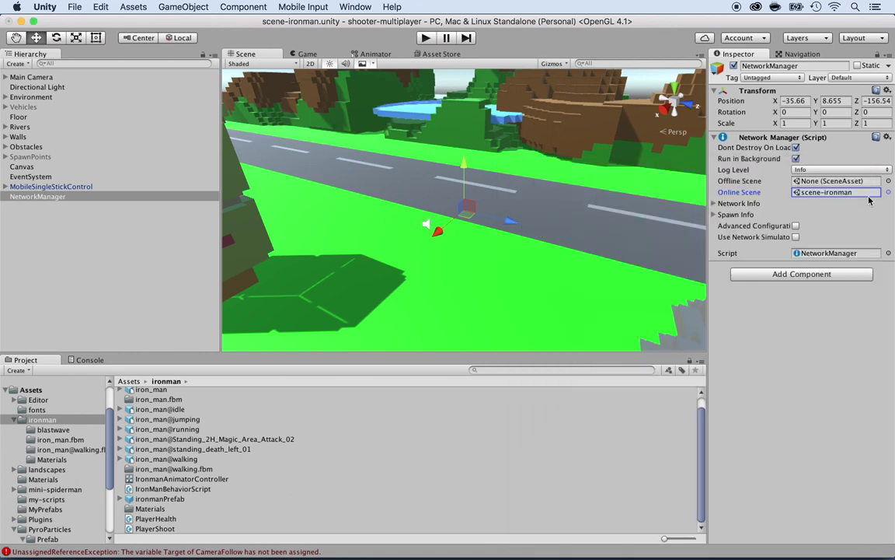
left_click(887, 182)
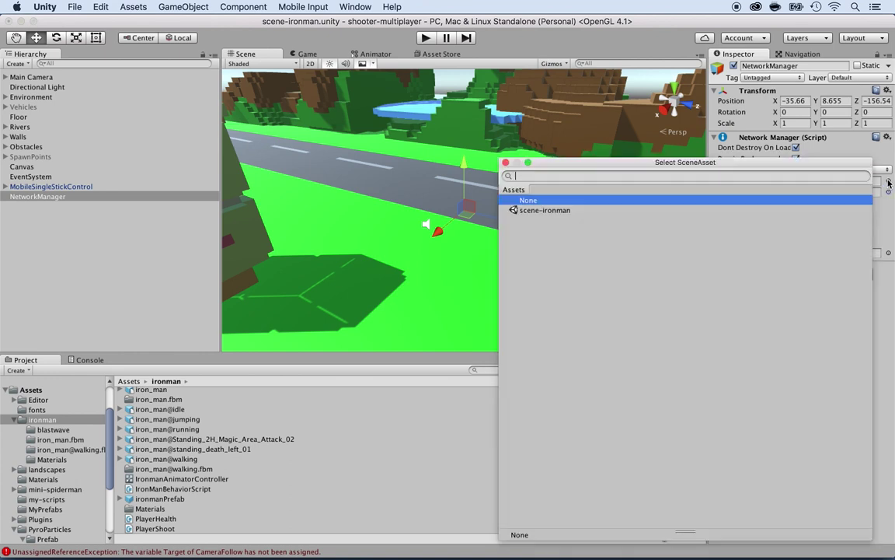
left_click(584, 211)
double_click(585, 212)
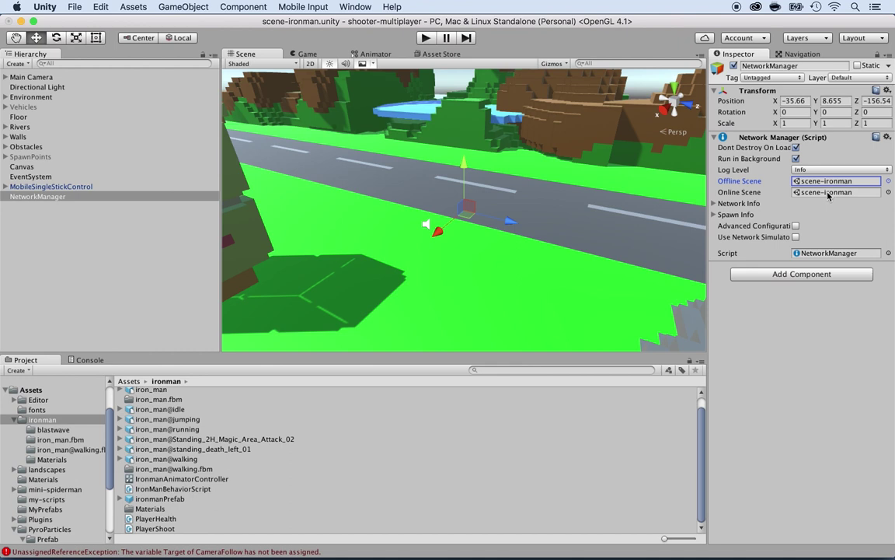
left_click(714, 203)
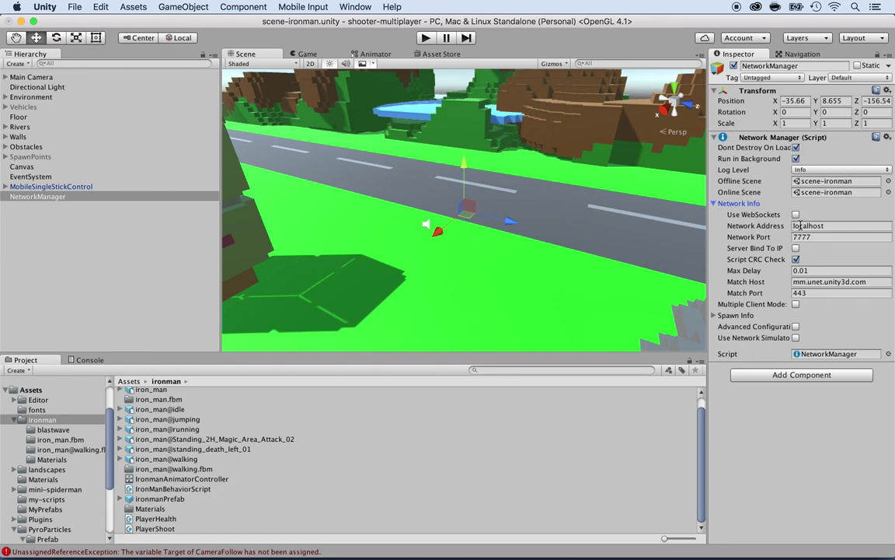
Collapse Network Info, expand Spawn Info and try assigning ironmanPrefab as the Player Prefab.
left_click(714, 203)
left_click(715, 215)
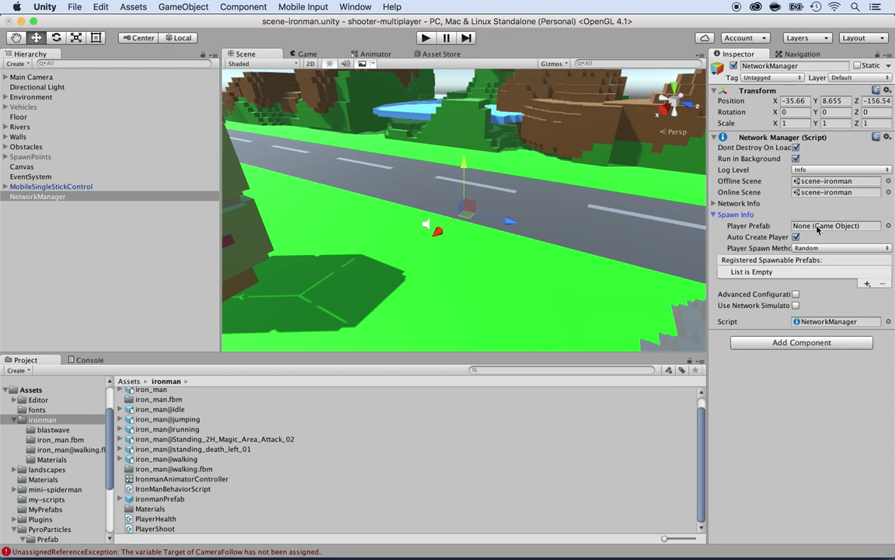
left_click(888, 225)
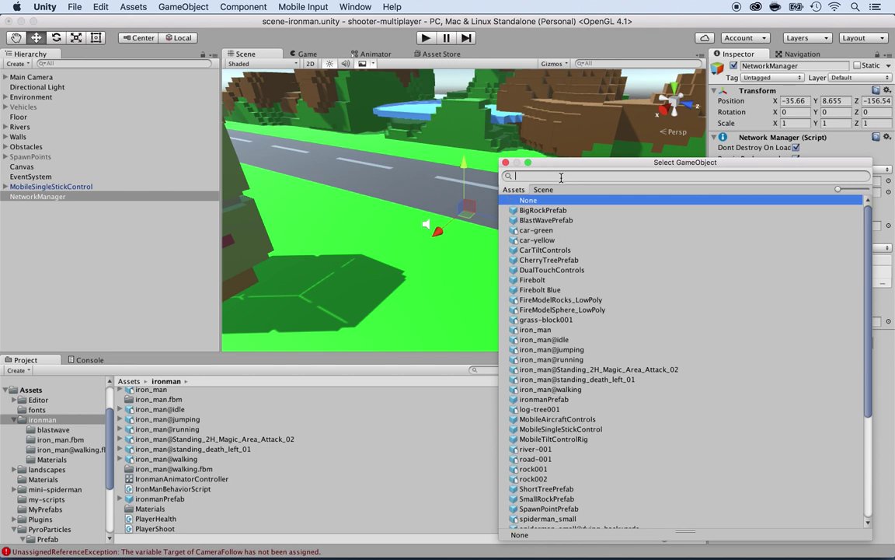
type("iron")
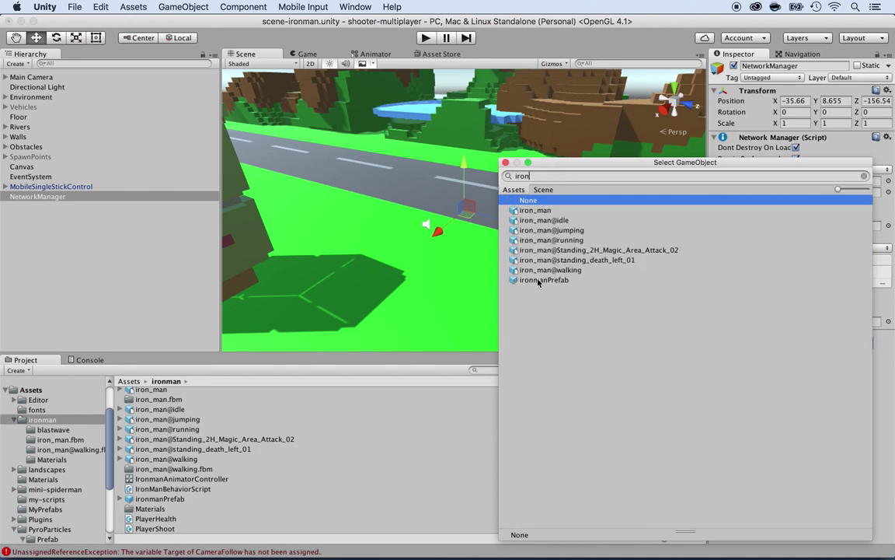
double_click(538, 281)
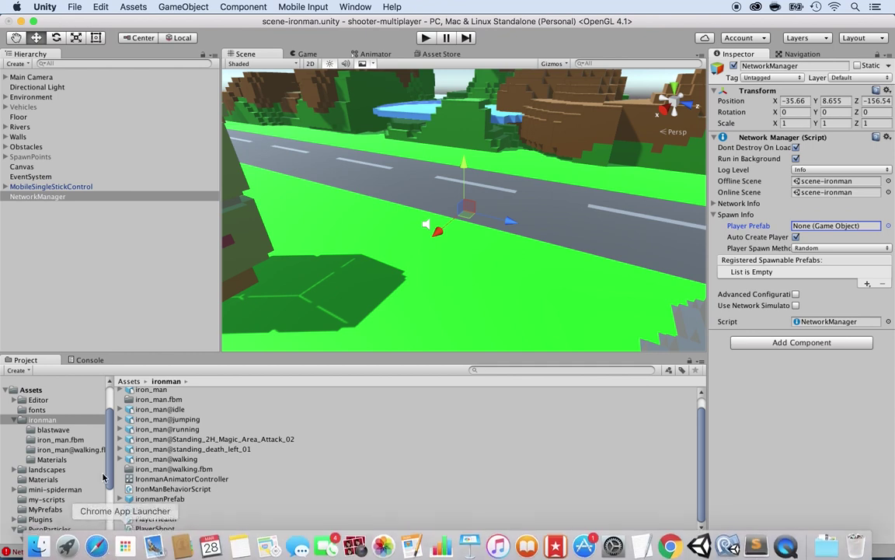
Check the NetworkIdentity errors in the Console, then add a Network Manager HUD component.
left_click(103, 552)
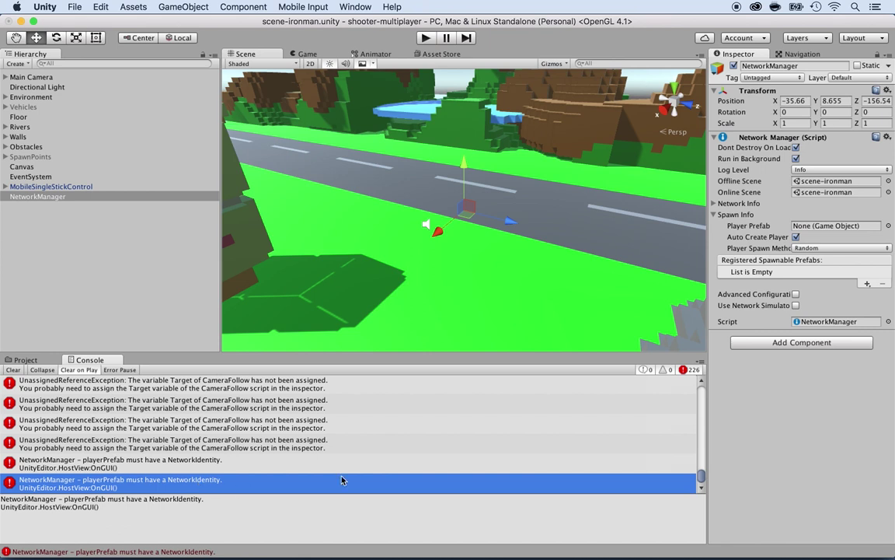
left_click(782, 346)
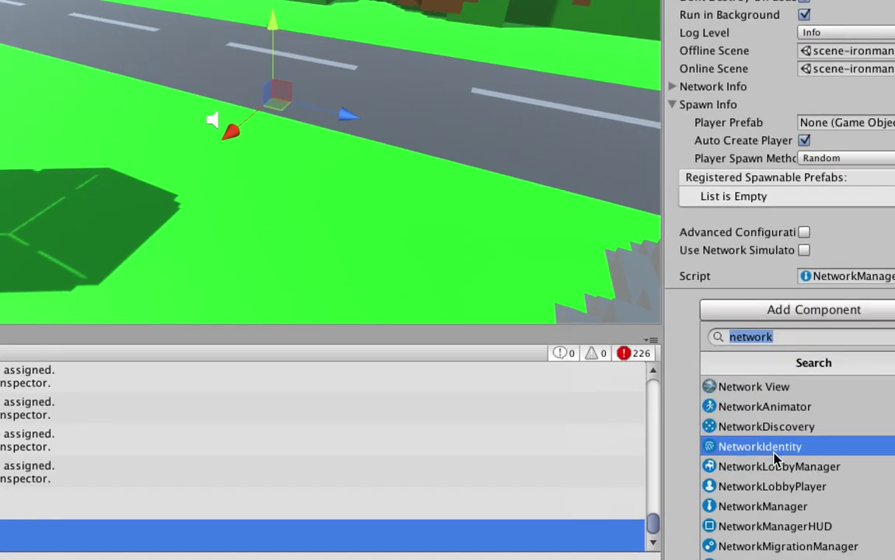
left_click(771, 526)
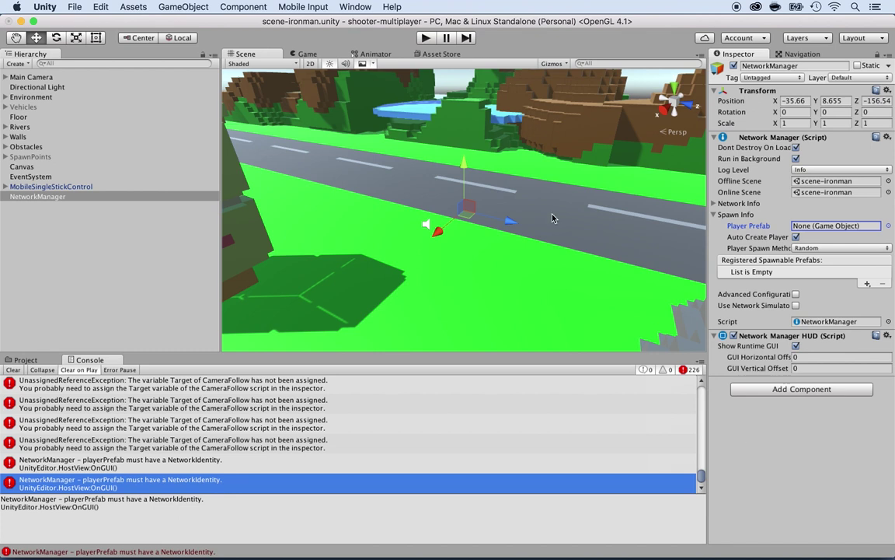
Play the scene to see the LAN Host, LAN Client and LAN Server Only menu, then stop.
left_click(426, 38)
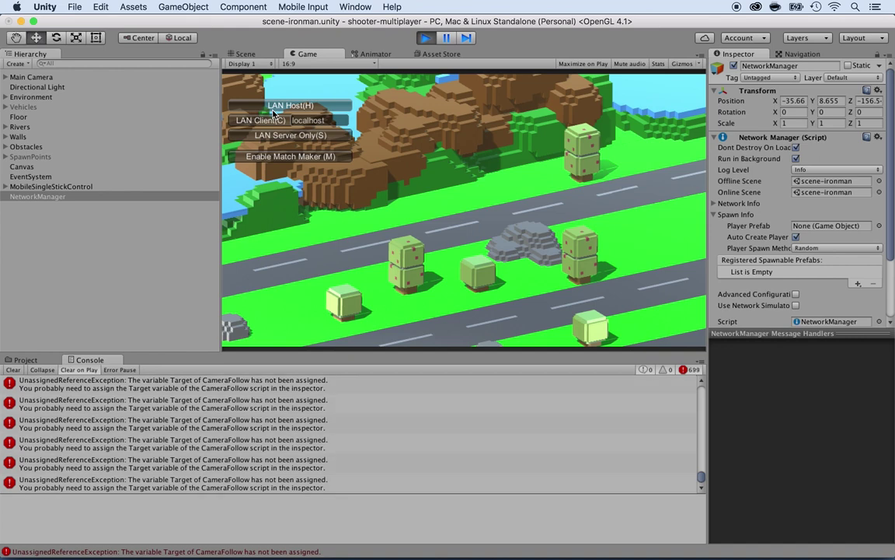
left_click(425, 38)
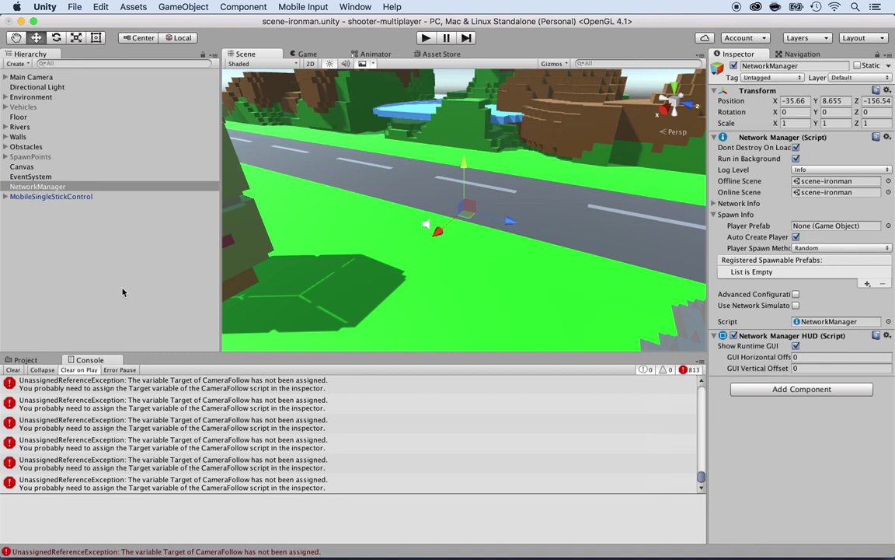
Add a NetworkIdentity component to the ironmanPrefab asset and tick Local Player Authority.
left_click(28, 360)
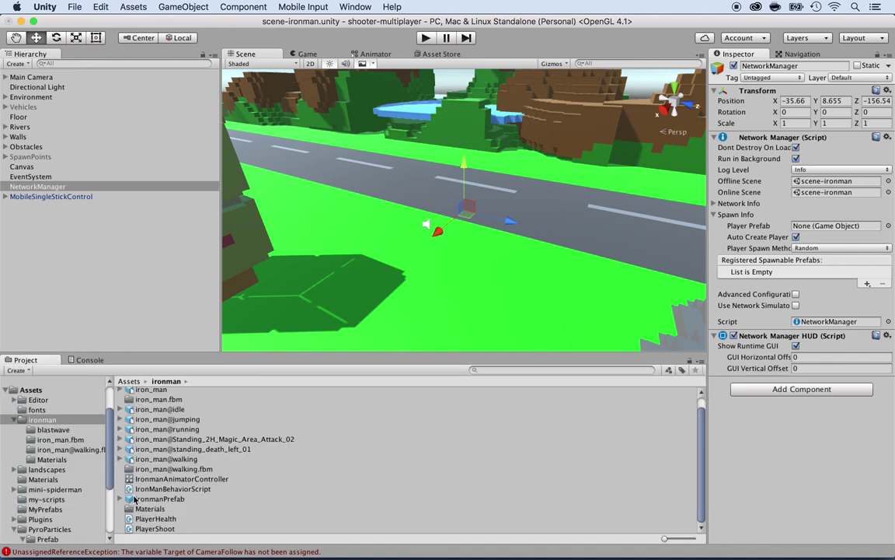
left_click(164, 499)
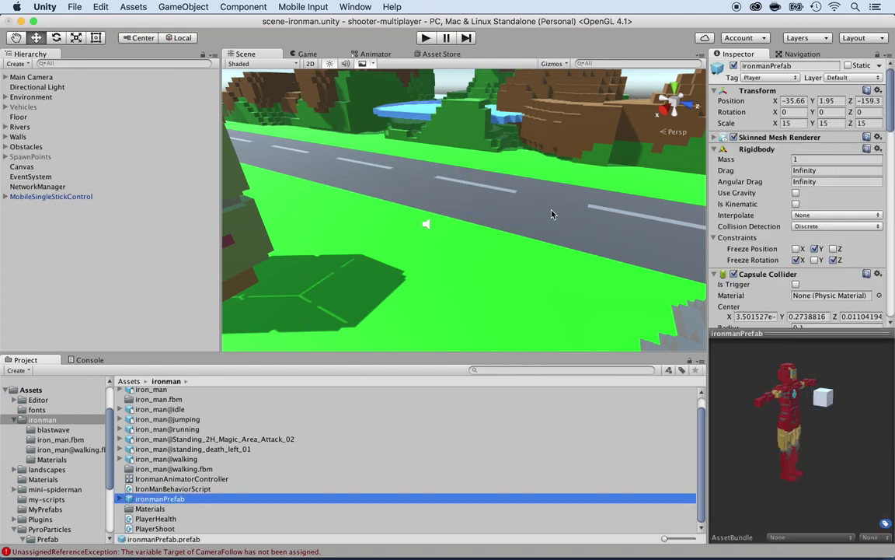
scroll(746, 204, "down", 15)
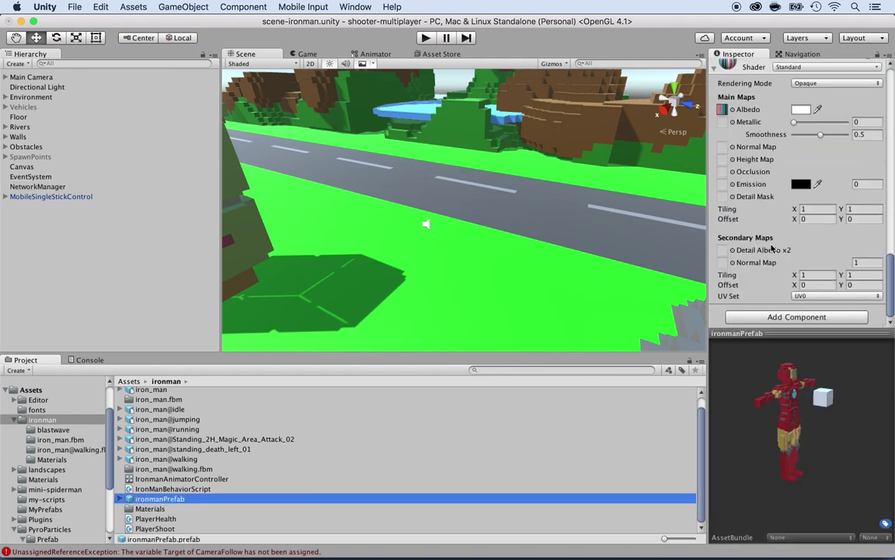
left_click(782, 319)
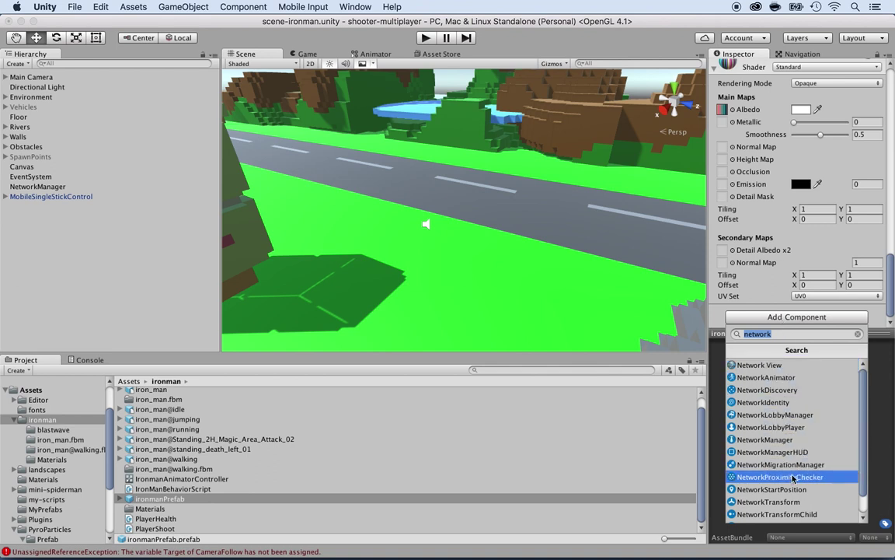
left_click(772, 403)
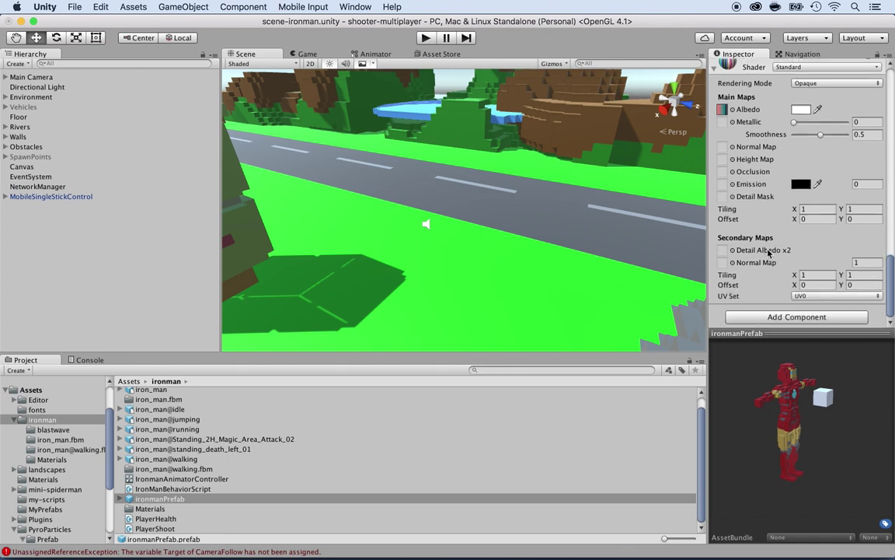
scroll(768, 251, "up", 2)
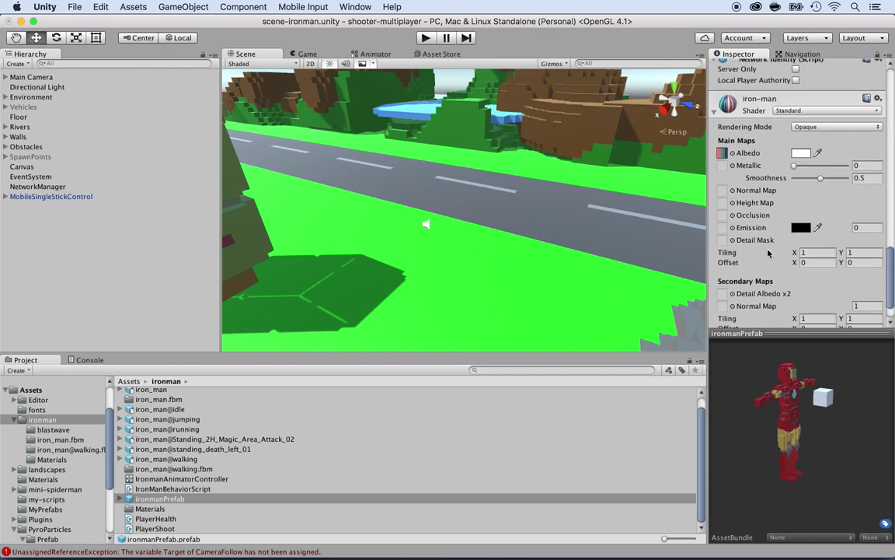
scroll(767, 251, "up", 3)
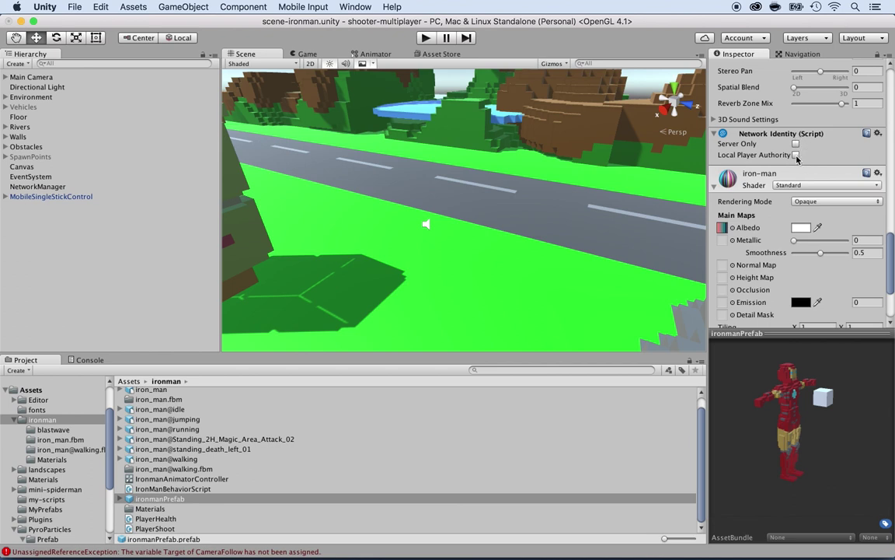
left_click(795, 155)
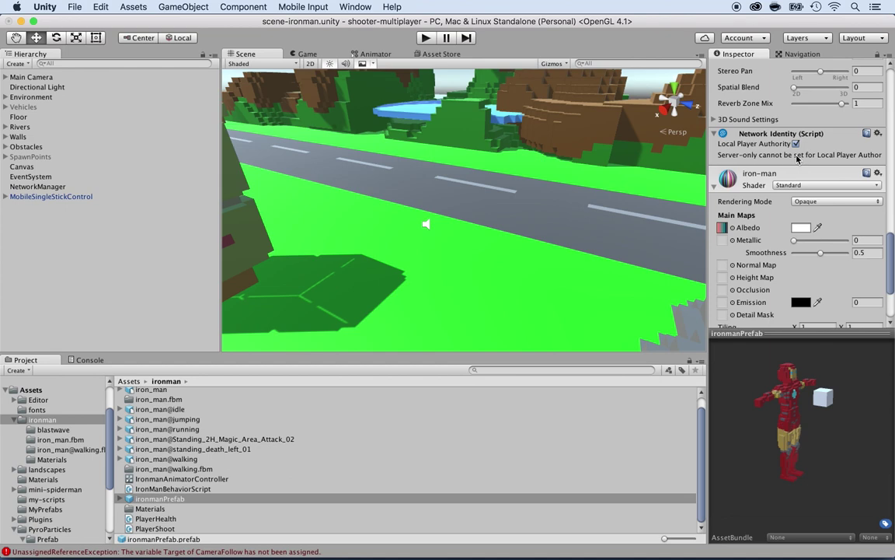
Select NetworkManager and open the CameraFollow UnassignedReferenceException details in the Console.
left_click(37, 187)
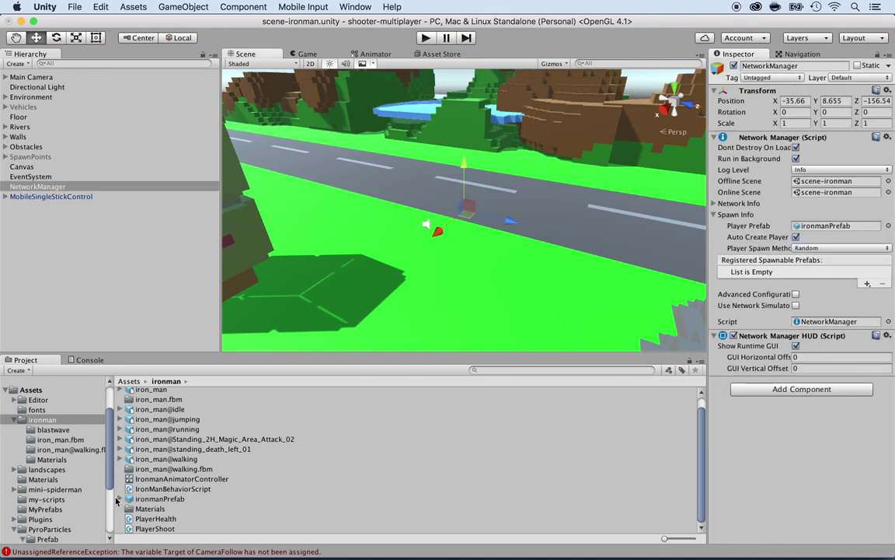
left_click(87, 360)
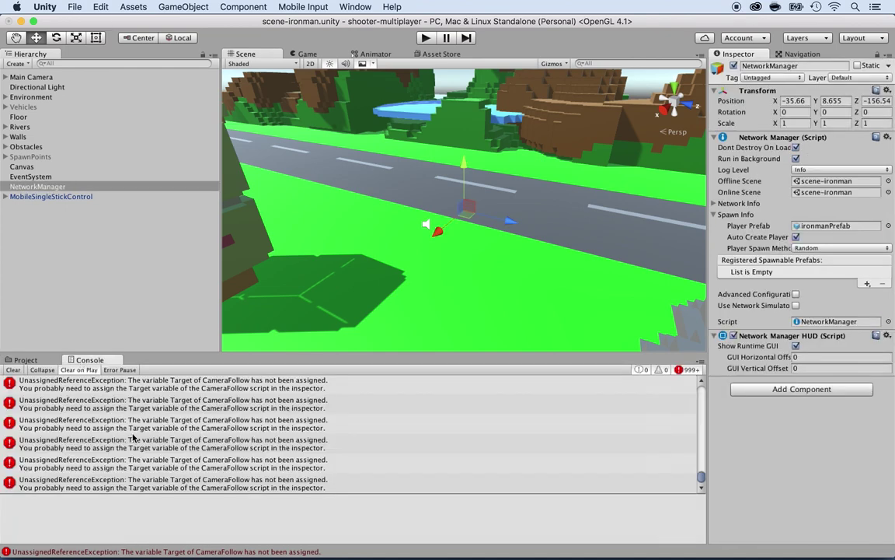
scroll(133, 438, "down", 1)
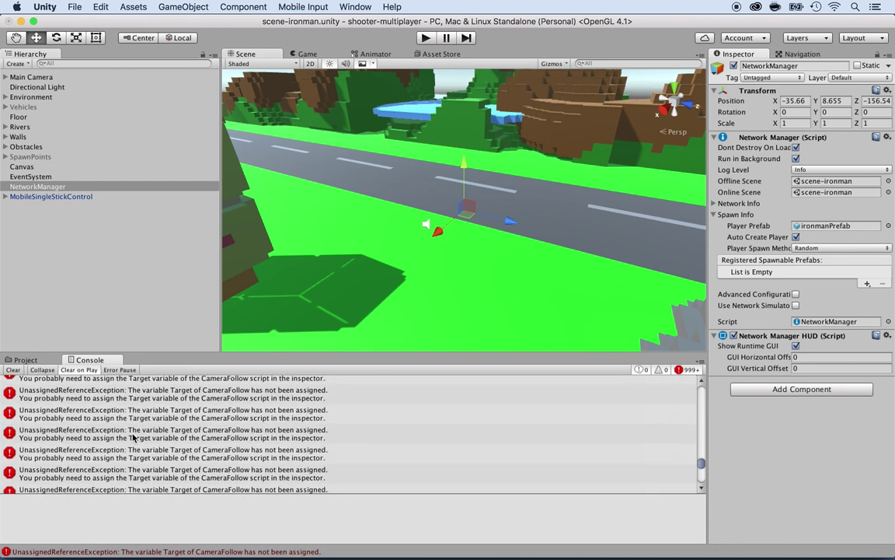
left_click(139, 394)
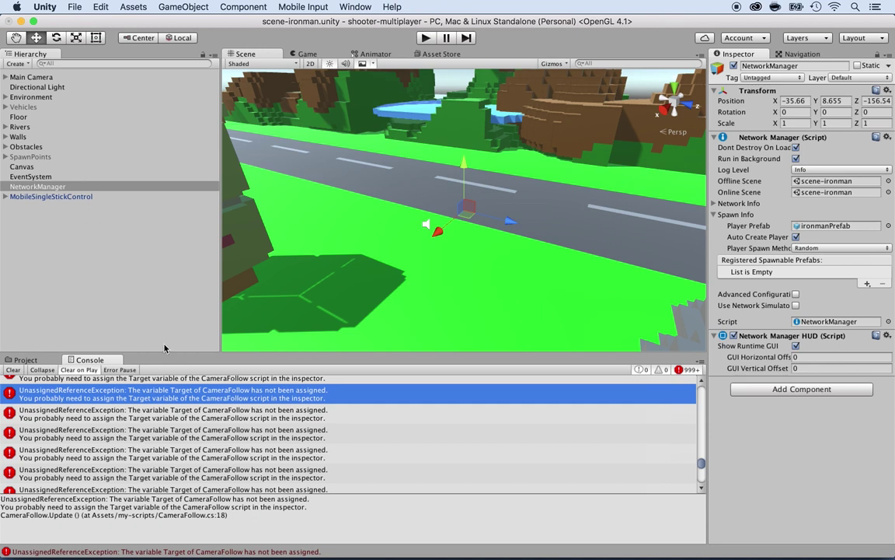
Open CameraFollow.cs and wrap Start's offset line in 'if (Target != null) { }'.
double_click(206, 401)
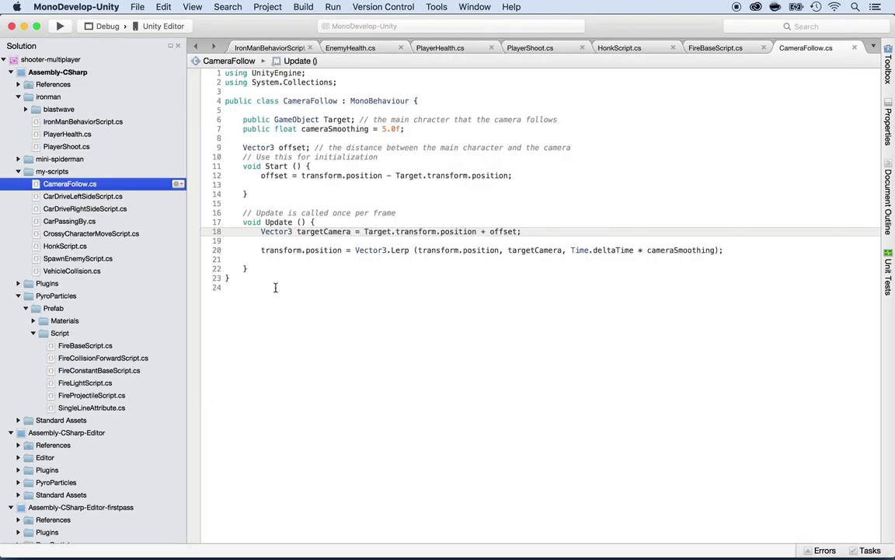
mouse_move(433, 231)
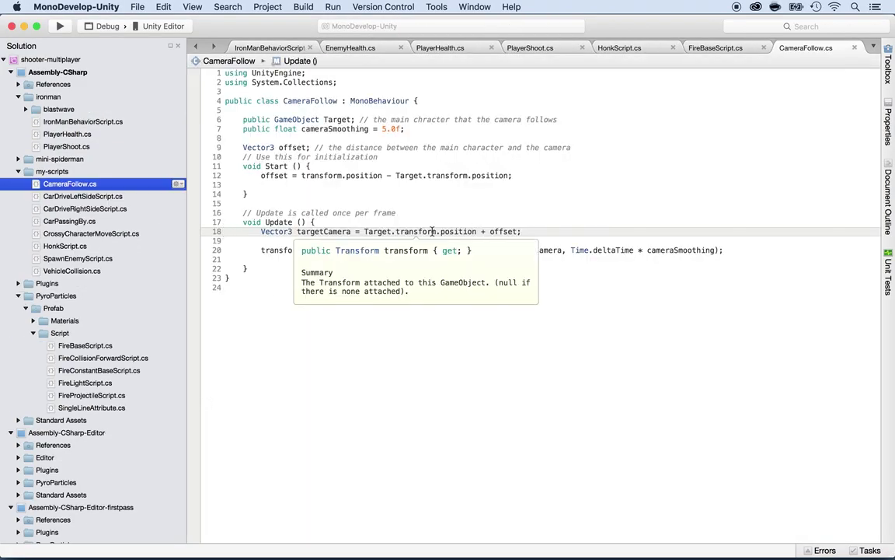
left_click(319, 166)
key("Return")
type("if (")
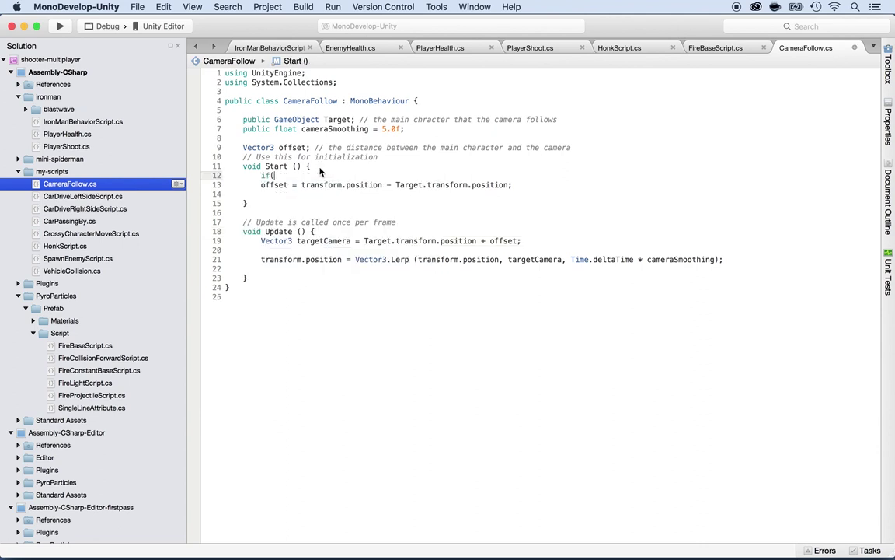
type("Target != null) {")
key("Down")
key("End")
key("Return")
type("}")
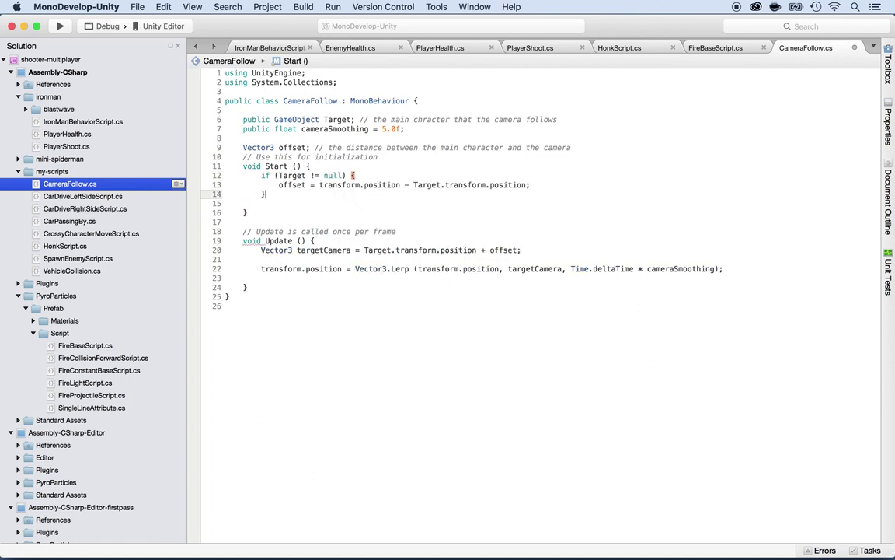
Wrap Update's two lines in the same Target null check, remove the blank line, and return to Unity.
left_click_drag(261, 175, 357, 177)
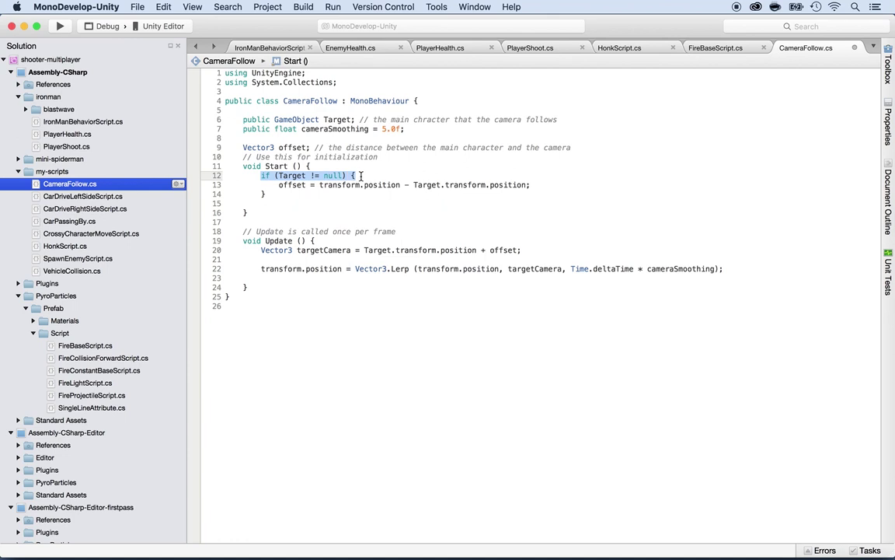
key("ctrl+c")
left_click(322, 241)
key("Return")
key("ctrl+v")
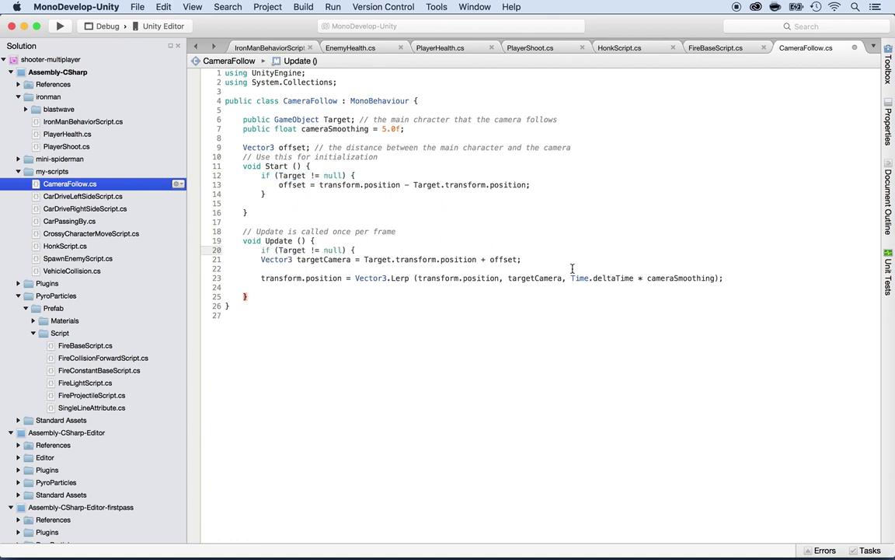
left_click(857, 278)
key("Return")
type("}")
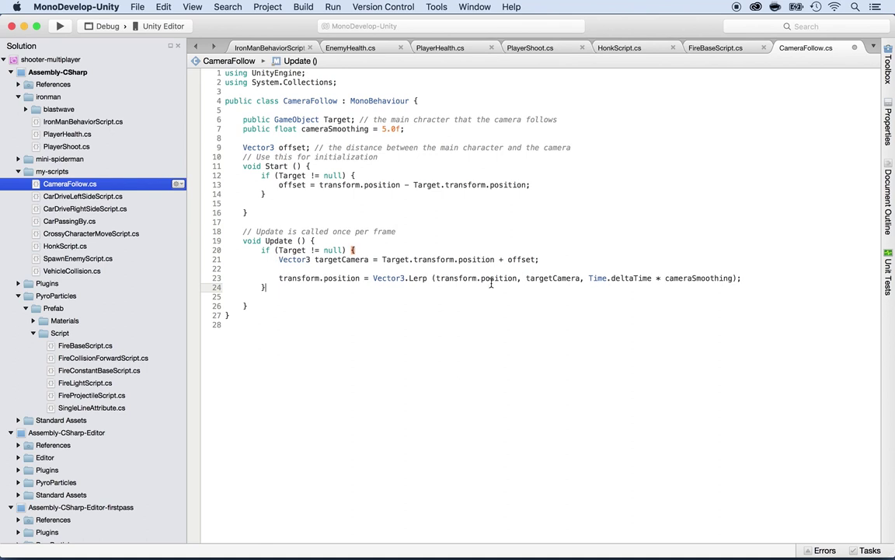
left_click(440, 269)
key("BackSpace")
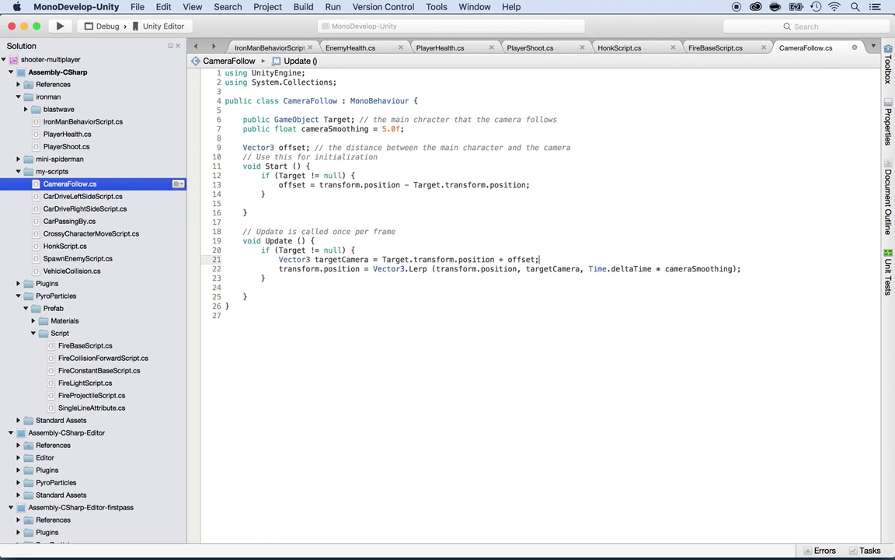
key("super+Tab")
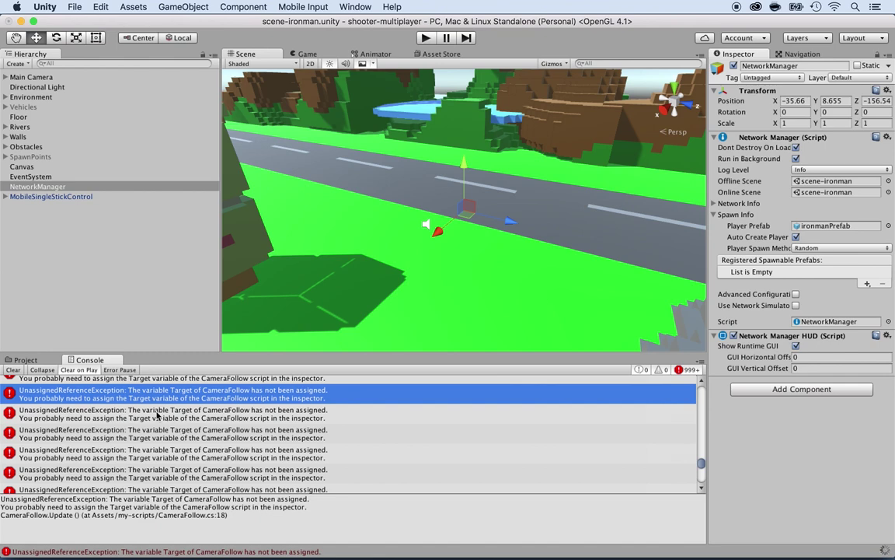
With a cleared Console, play the scene as LAN Host and select the spawned ironmanPrefab(Clone).
left_click(13, 369)
key("super+p")
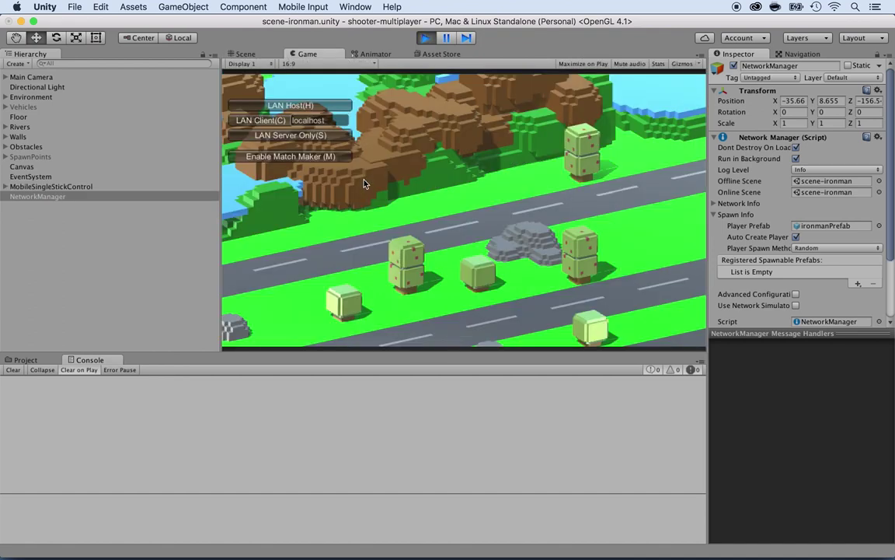
left_click(256, 108)
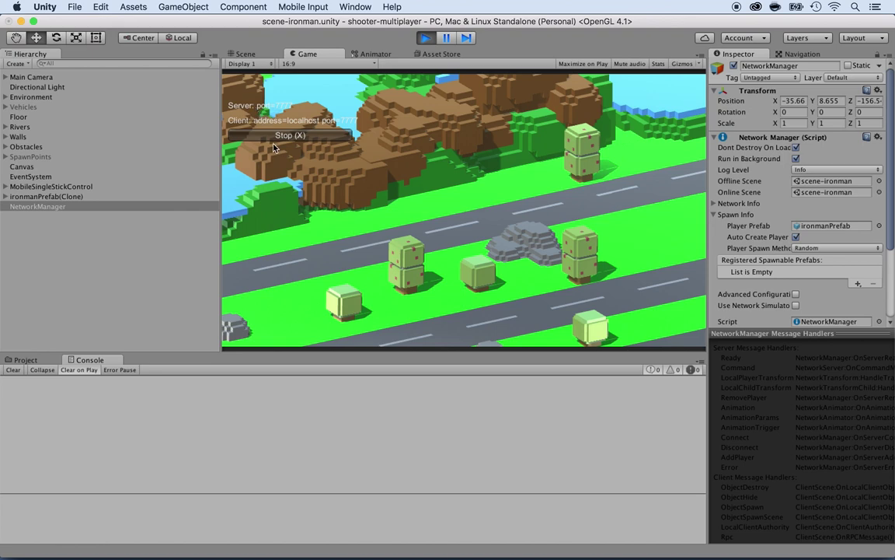
left_click(47, 196)
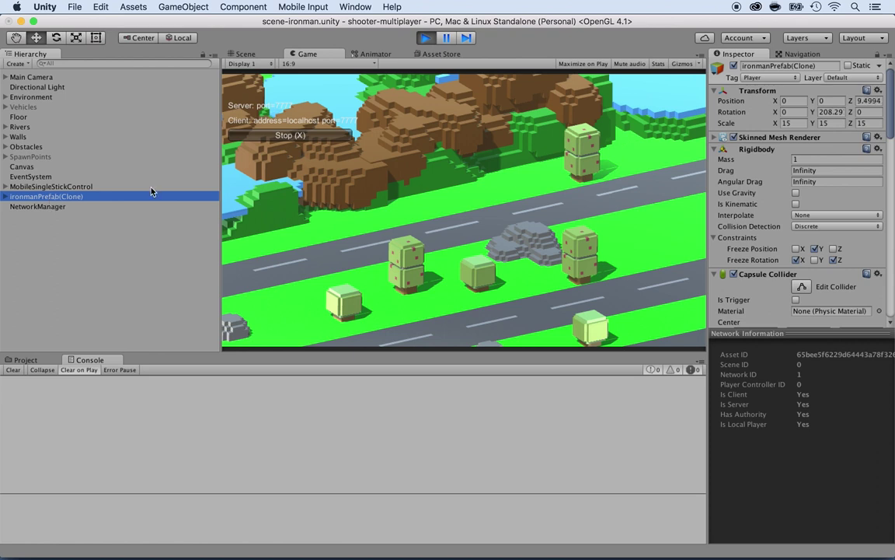
key("XF86AudioMute")
Frame the spawned ironmanPrefab(Clone) standing on the road in the Scene view.
double_click(48, 197)
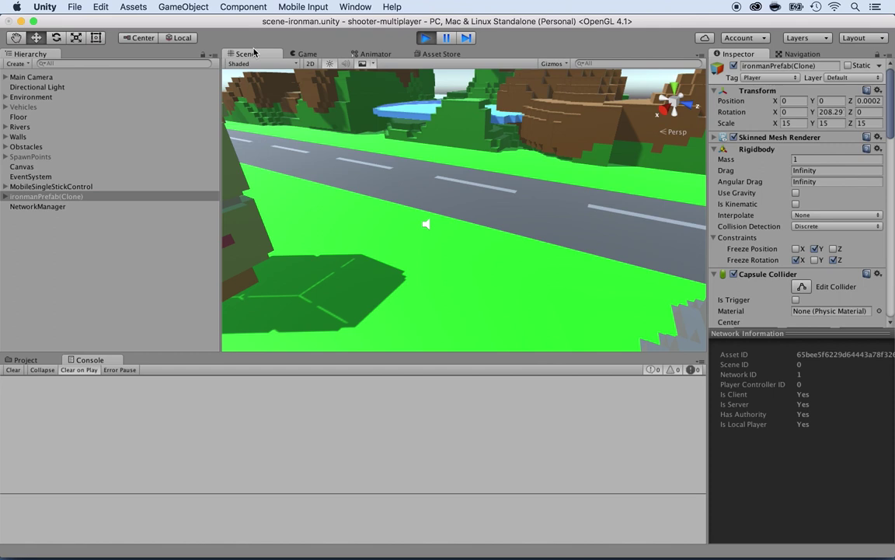
double_click(49, 197)
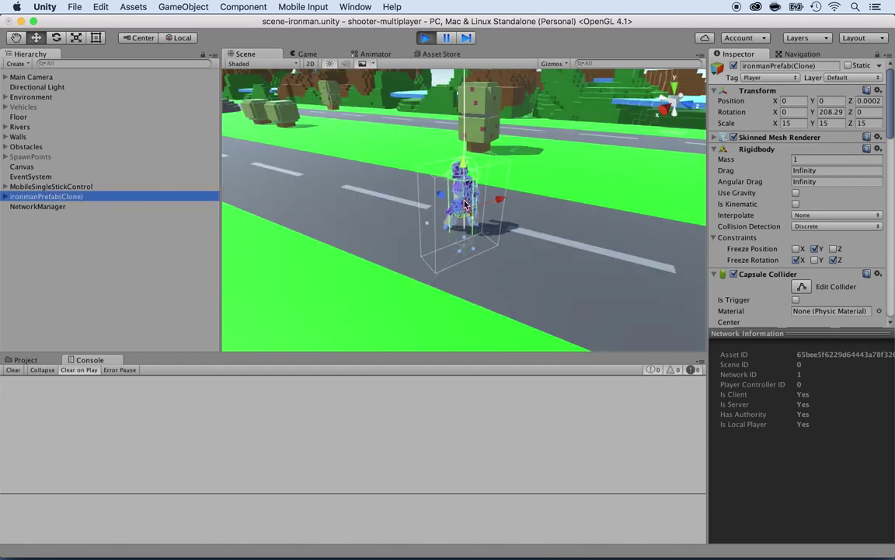